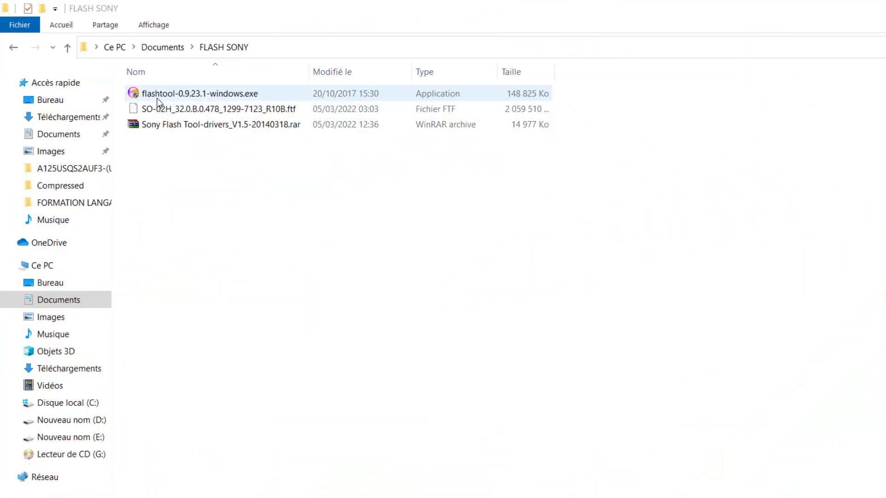
Review the flashtool installer, the SO-02H firmware file and the driver archive in the FLASH SONY folder.
click(157, 99)
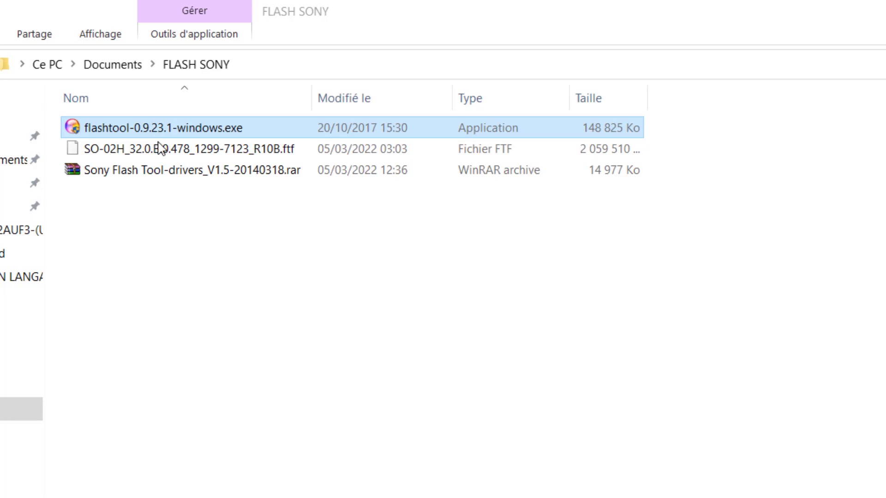
click(160, 180)
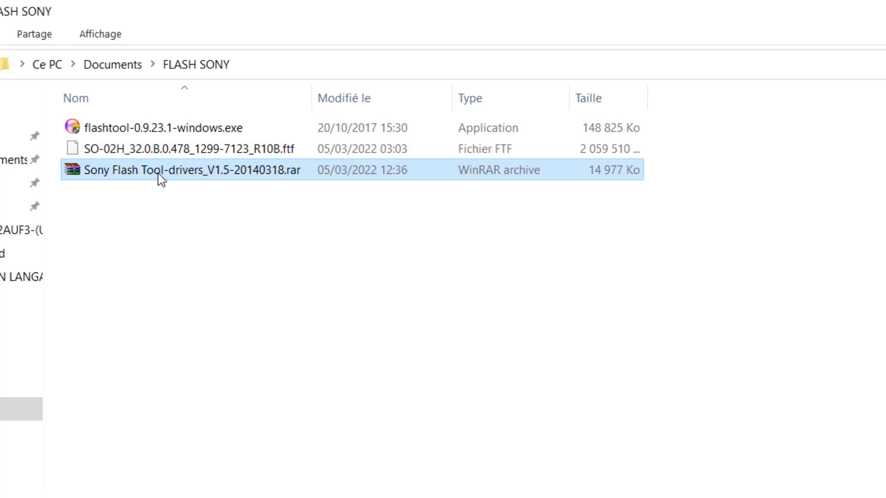
click(181, 250)
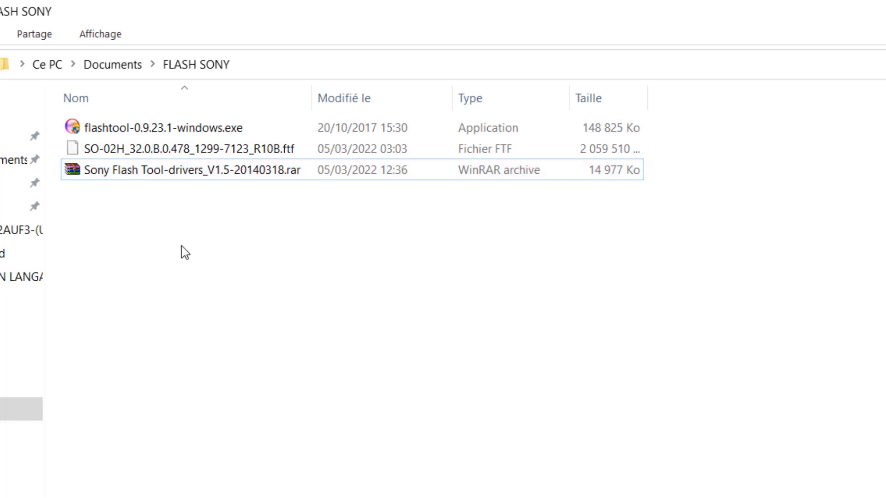
click(161, 153)
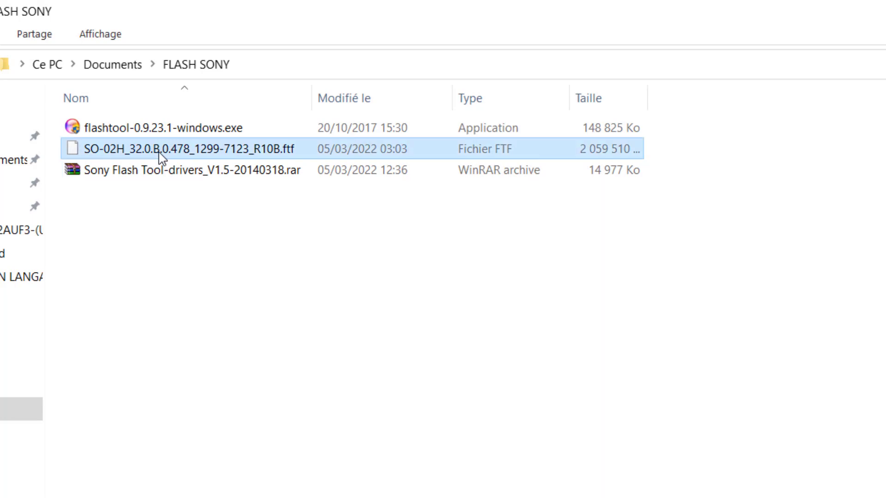
drag(160, 152, 201, 170)
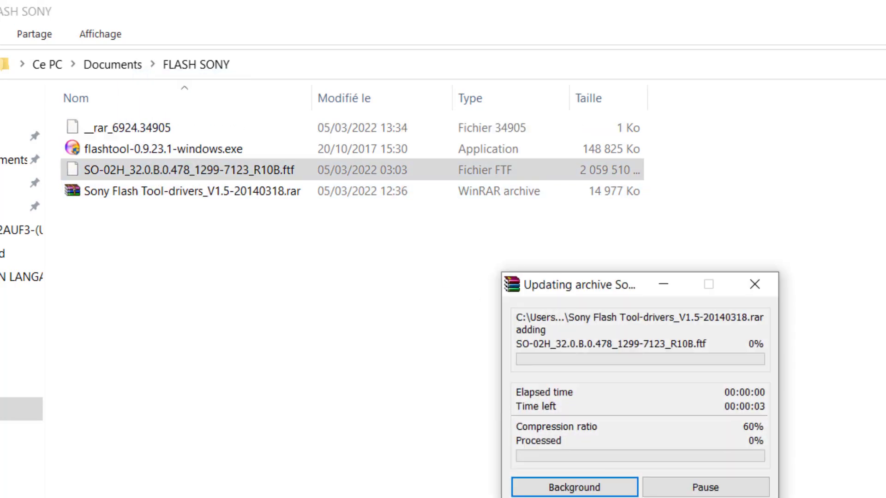
click(574, 497)
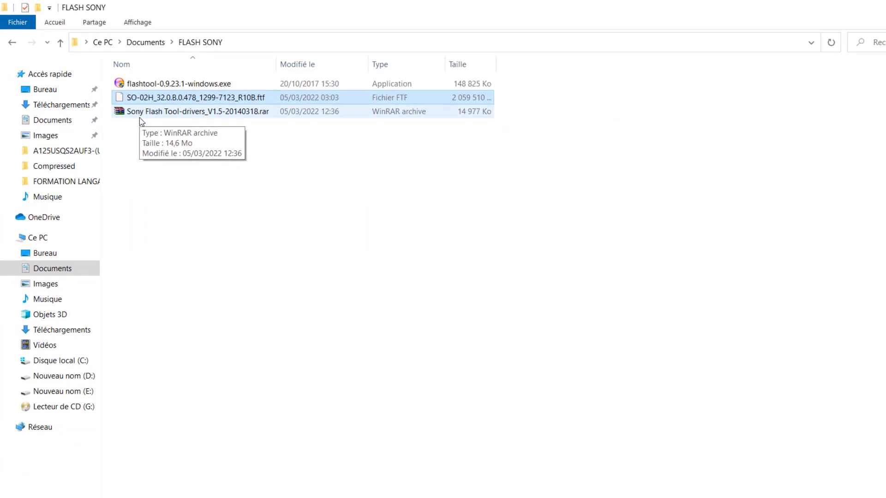
click(182, 174)
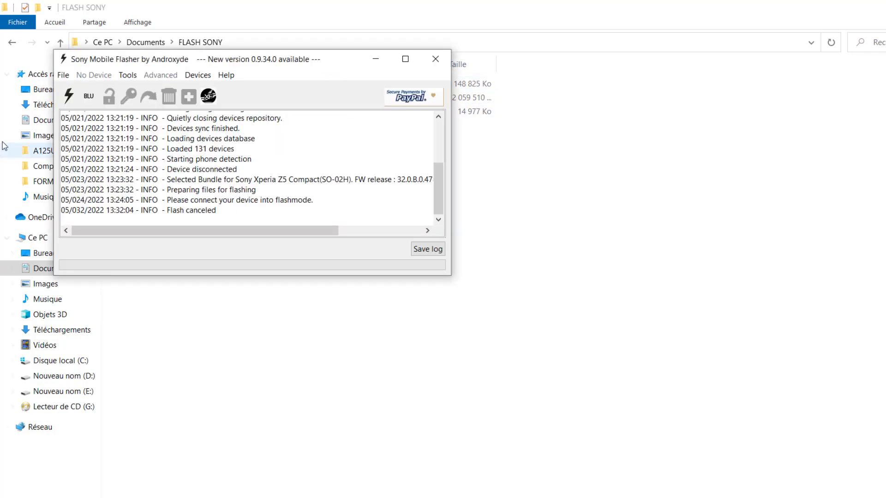
Switch to Sony Mobile Flasher and start a flash in Flashmode to open the firmware selector.
drag(138, 64, 190, 92)
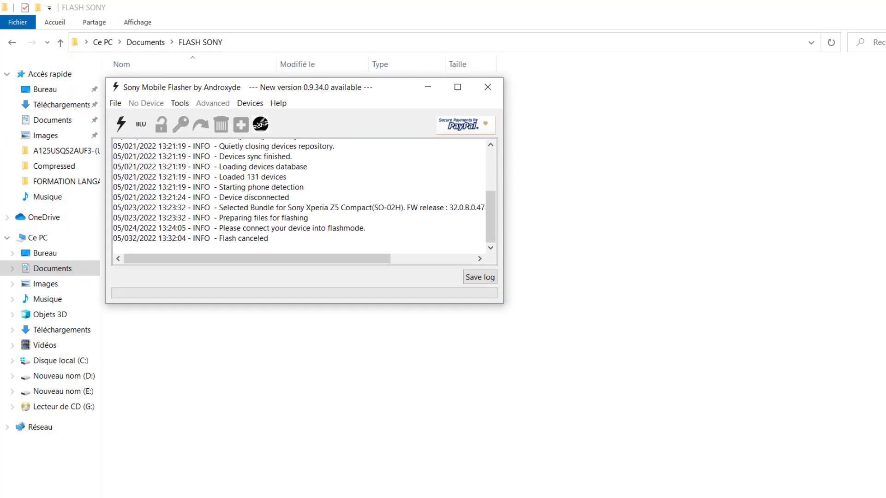
key(super)
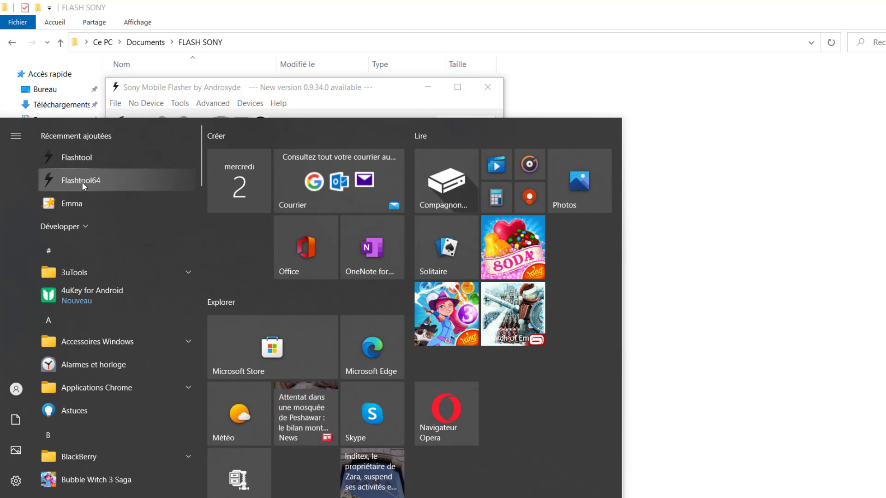
click(318, 101)
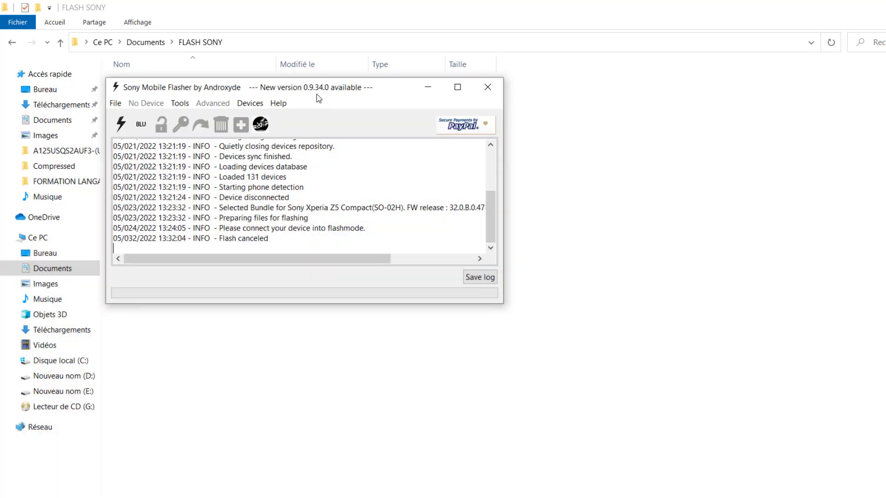
click(121, 126)
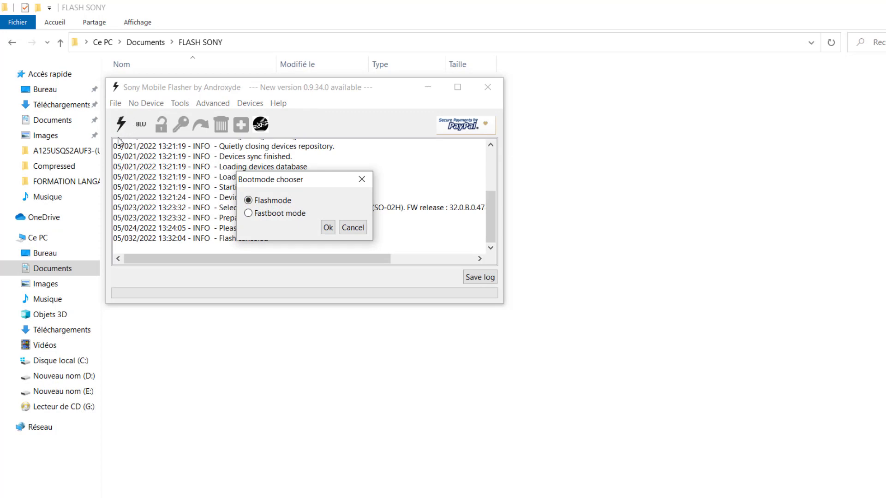
click(326, 228)
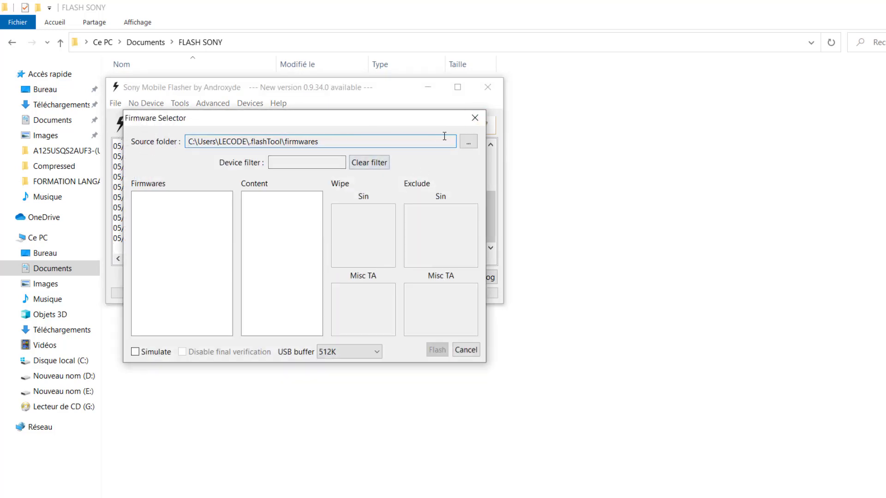
Set the firmware source folder to the FLASH SONY folder inside the Documents library.
click(467, 143)
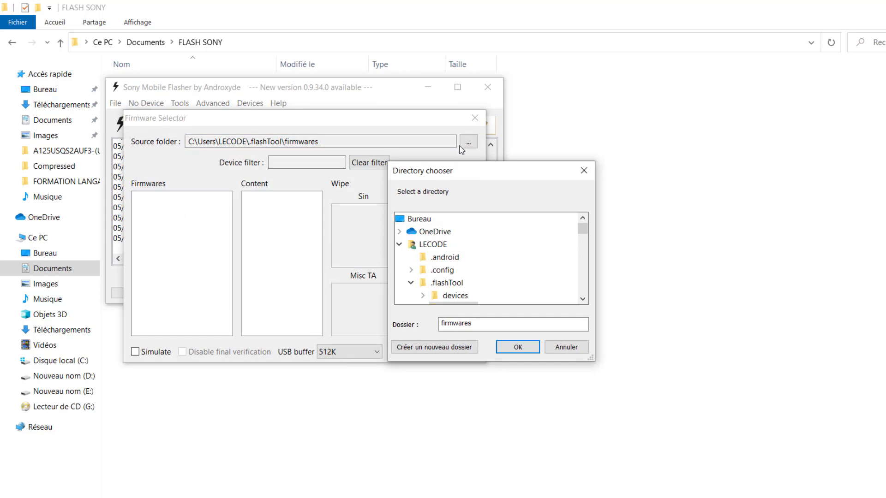
click(411, 285)
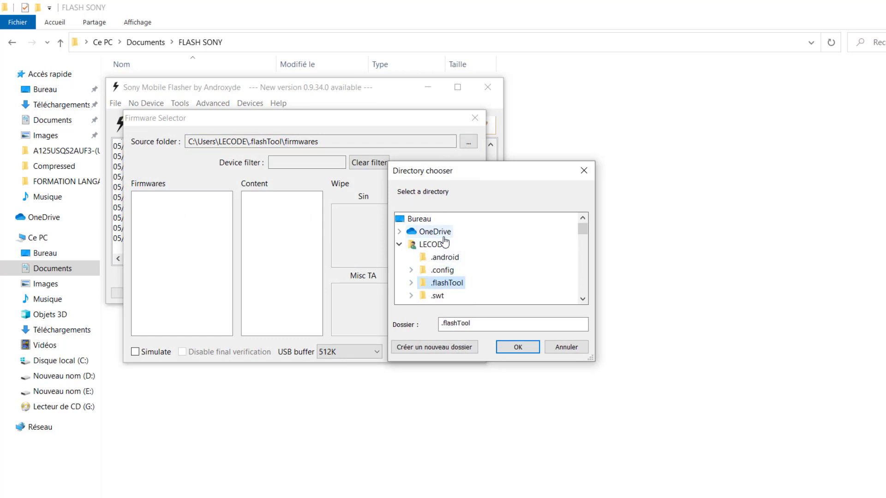
scroll(517, 250, down, 5)
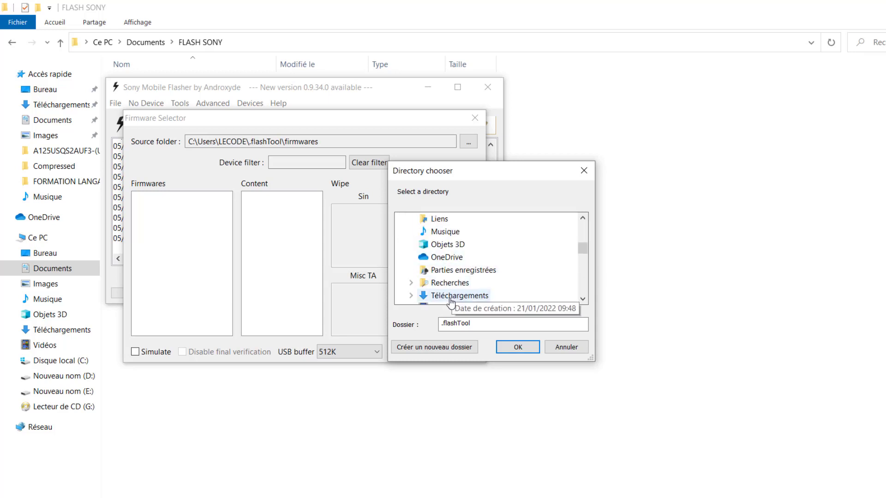
scroll(444, 267, up, 5)
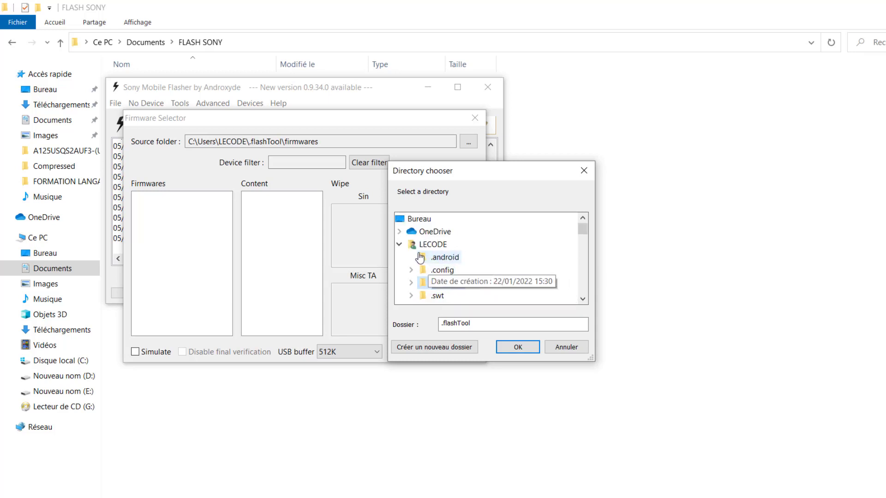
click(400, 245)
scroll(429, 272, down, 1)
scroll(433, 273, down, 6)
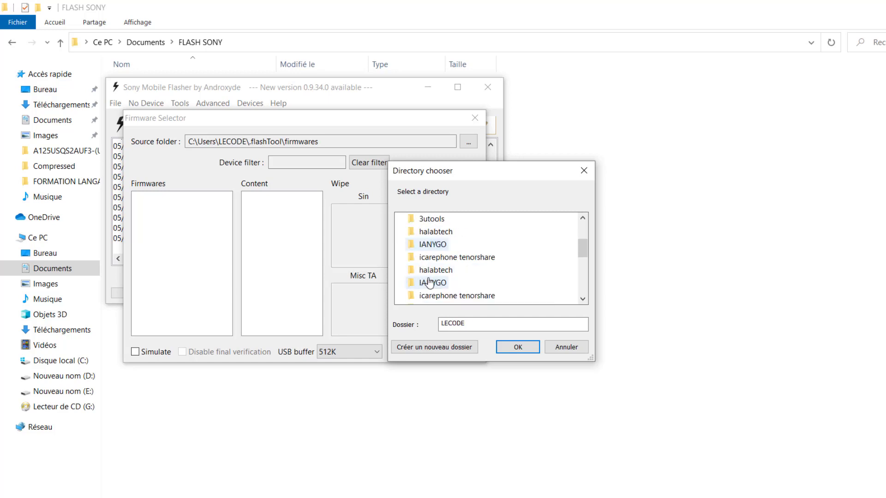
scroll(441, 272, up, 7)
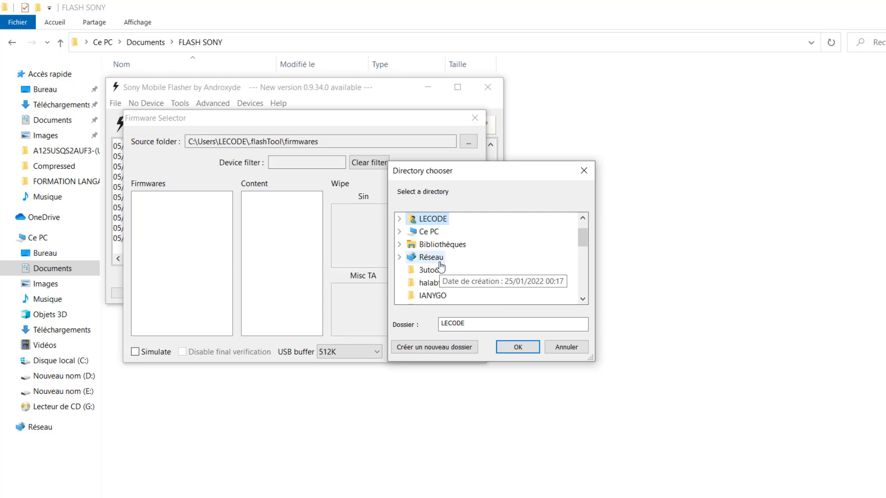
click(399, 245)
double_click(451, 233)
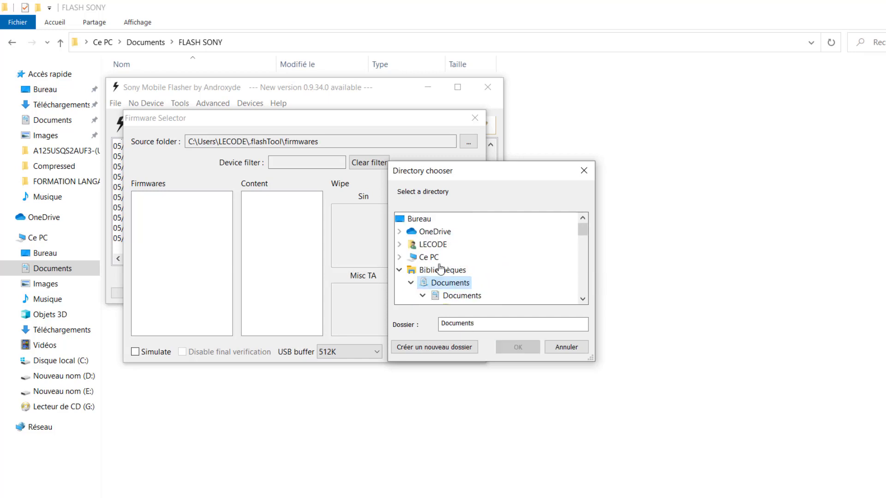
click(467, 258)
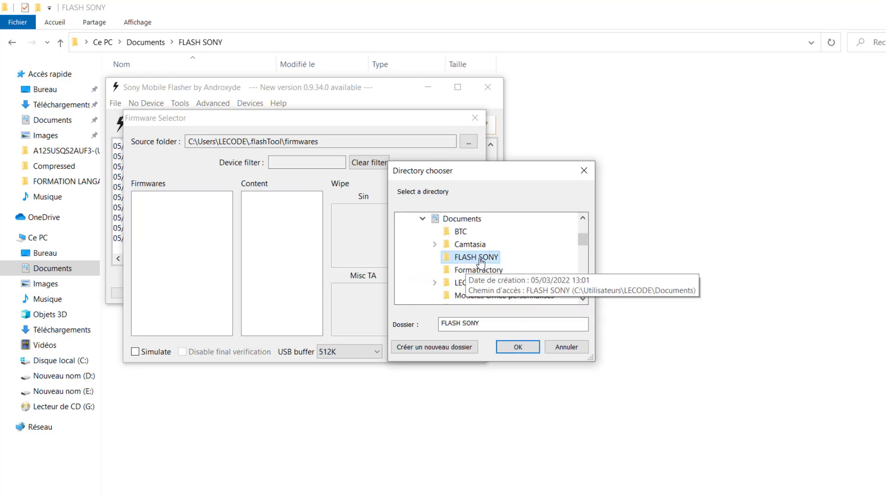
click(513, 346)
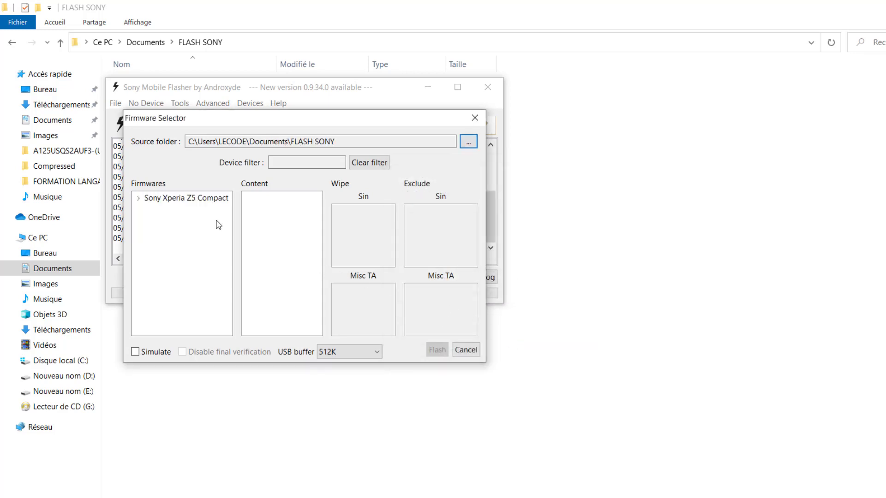
click(688, 157)
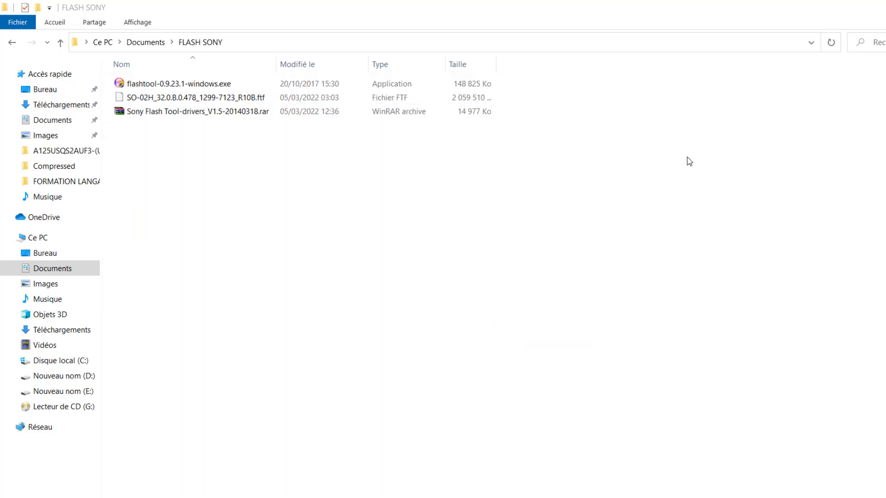
click(170, 97)
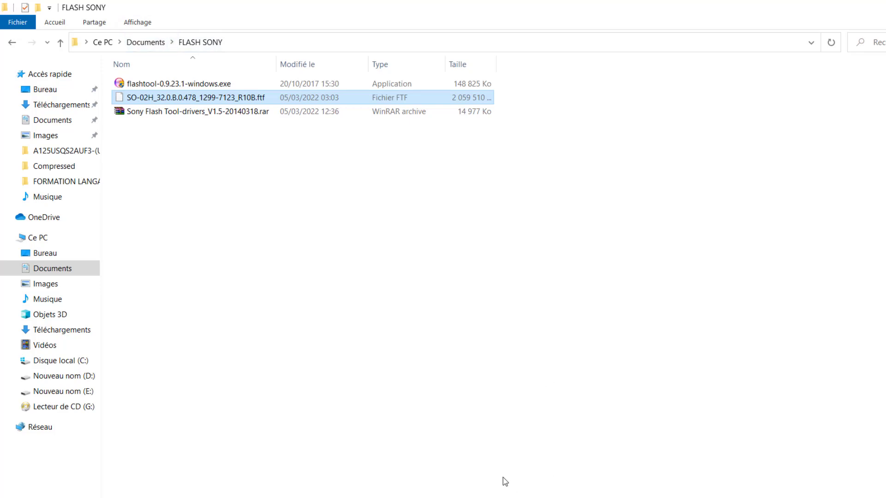
key(alt+Tab)
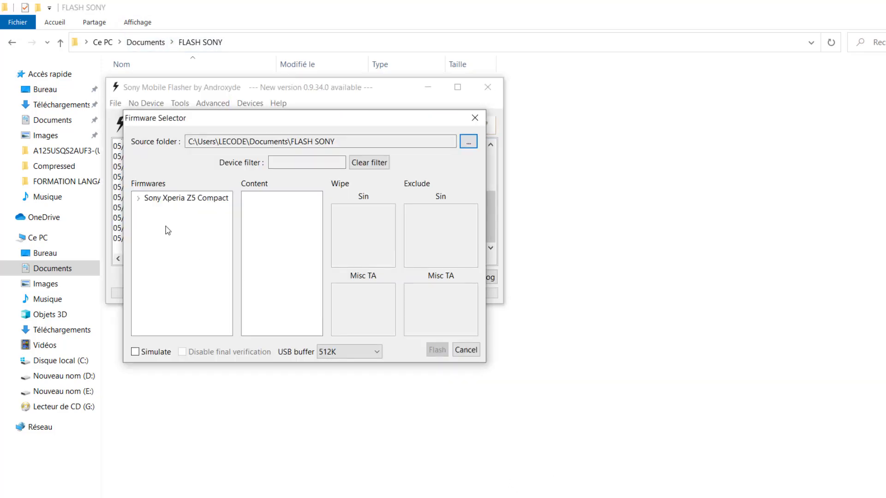
Select firmware 32.0.B.0.478 for the Sony Xperia Z5 Compact, model SO-02H, NTT DoCoMo JP.
click(144, 197)
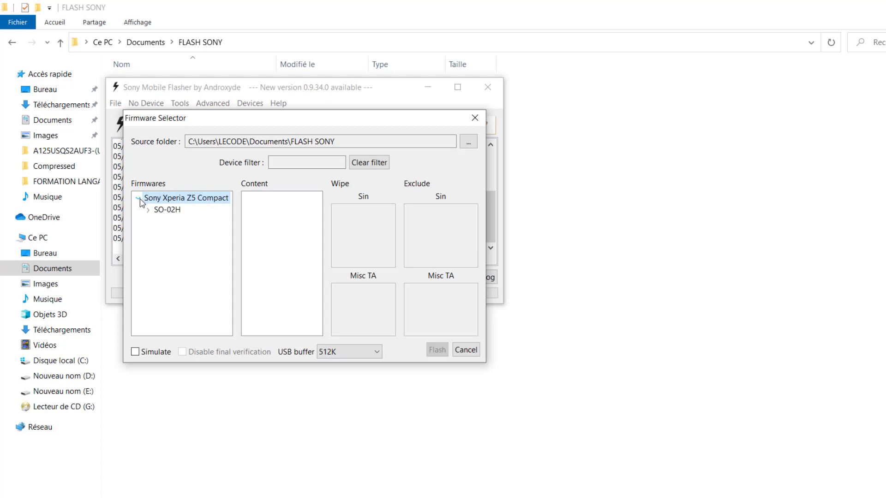
click(147, 210)
click(158, 222)
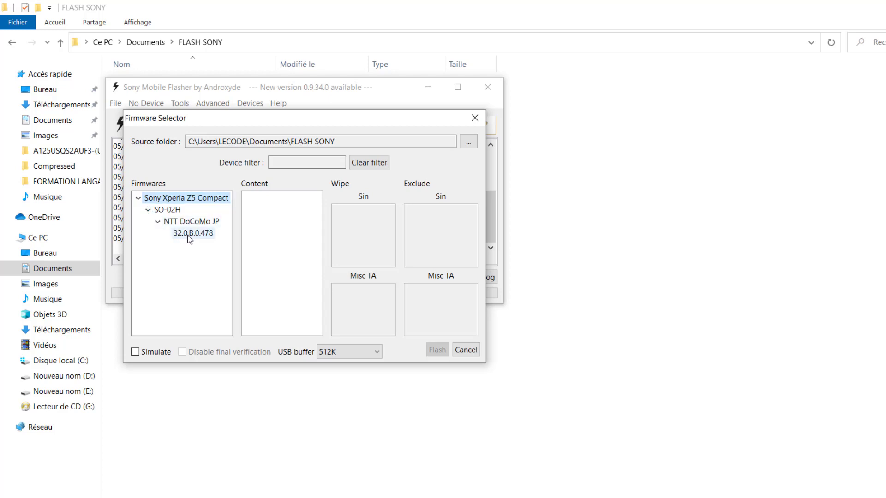
click(197, 235)
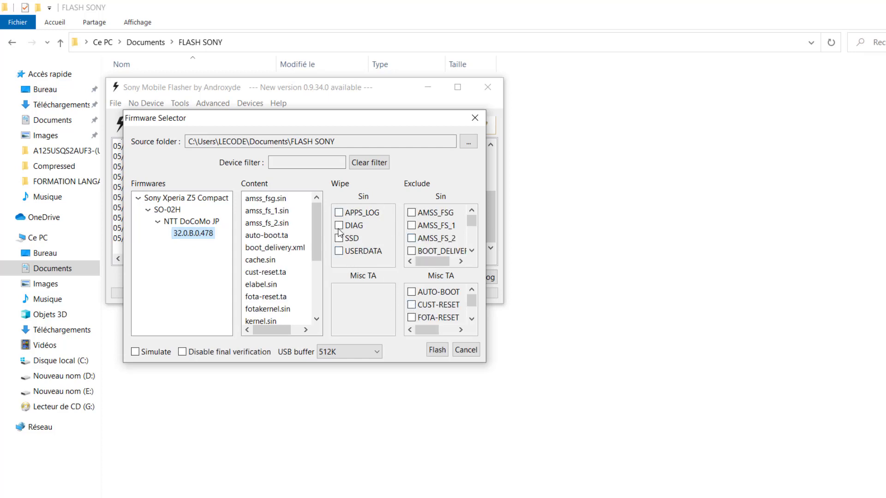
Wipe USERDATA, exclude PARTITION and FOTA-RESET, and start flashing the selected firmware.
click(340, 253)
drag(471, 224, 471, 239)
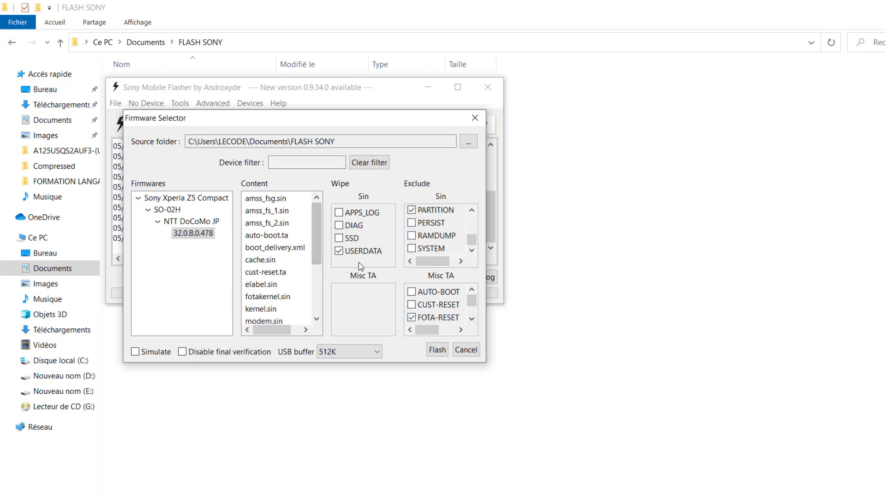
click(438, 350)
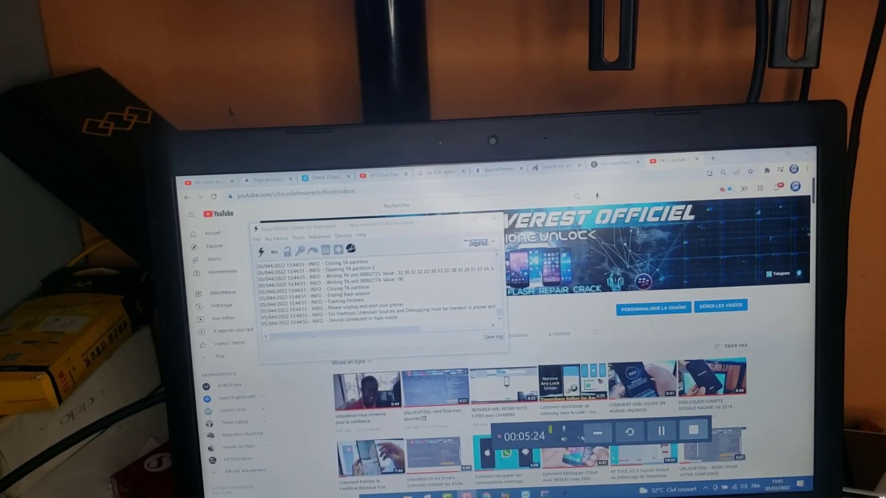
drag(323, 280, 395, 318)
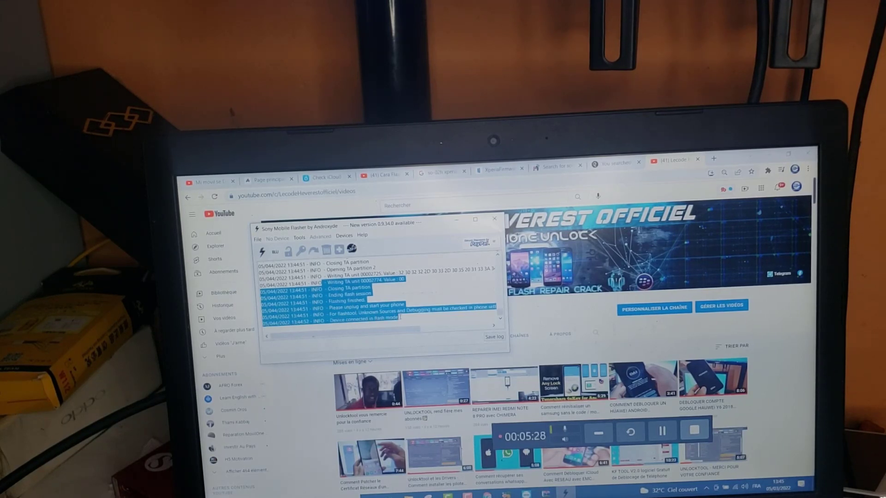